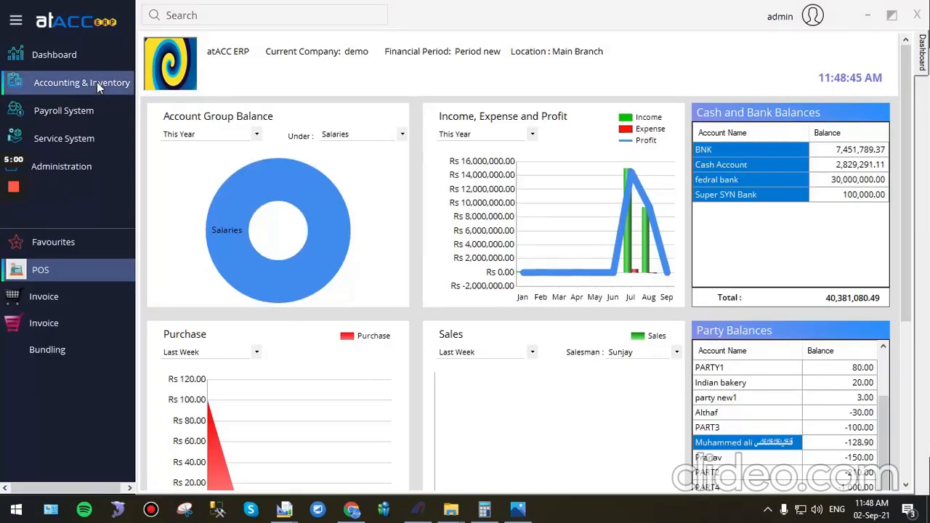
Step: In the atACC ERP product master, fill in a new product with code 12345, name Steak and product group Master
{"action": "left_click", "coordinate": [97, 81]}
{"action": "mouse_move", "coordinate": [218, 90]}
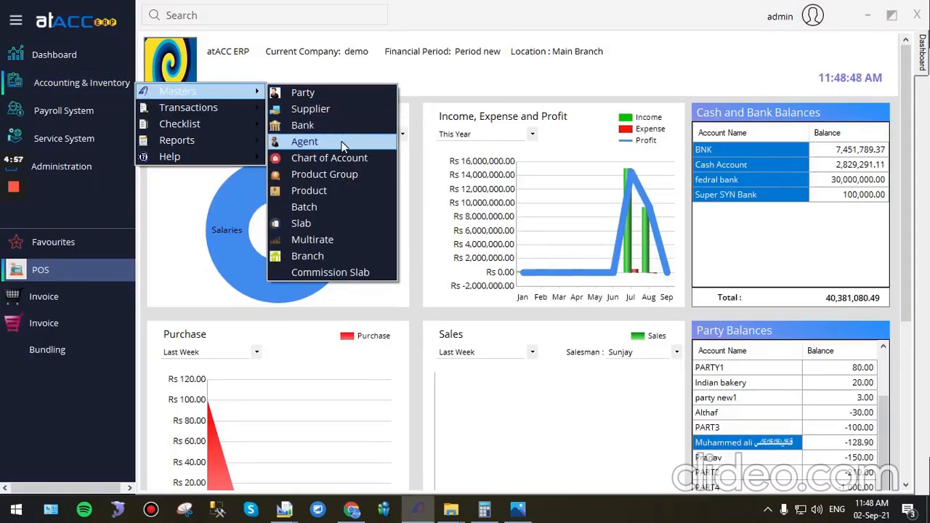
{"action": "left_click", "coordinate": [339, 190]}
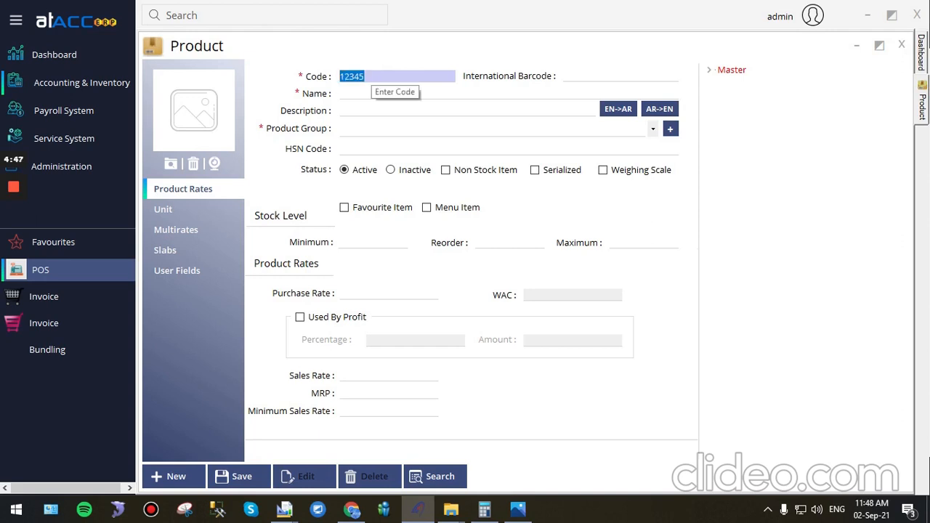
{"action": "key", "text": "Tab"}
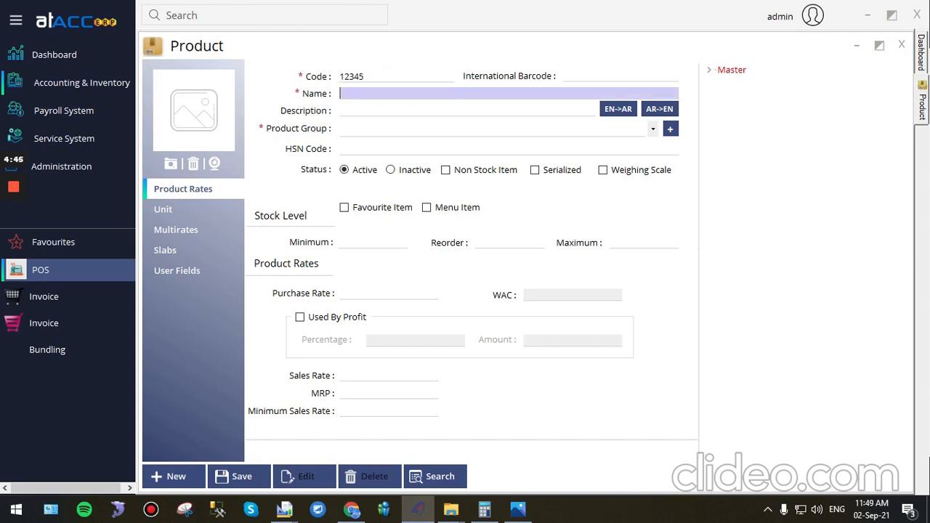
{"action": "type", "text": "Steak"}
{"action": "left_click", "coordinate": [351, 130]}
{"action": "key", "text": "m"}
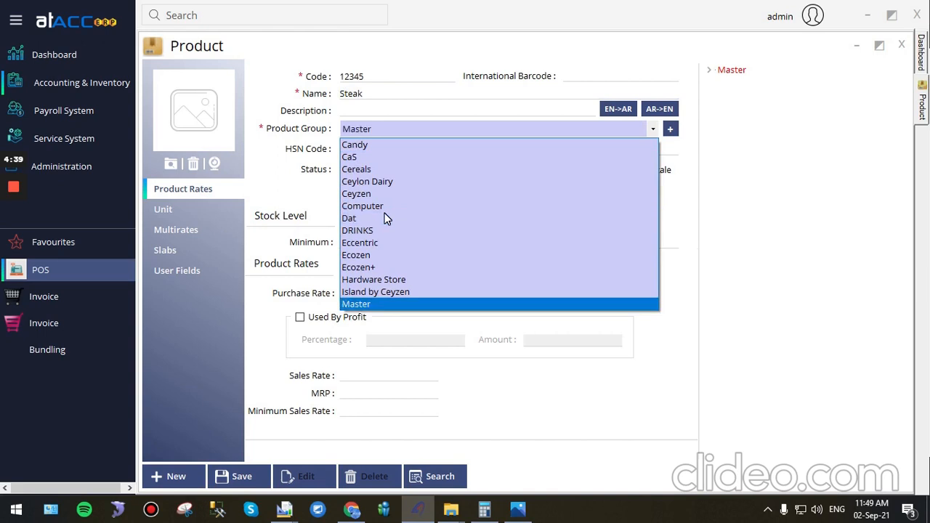
{"action": "key", "text": "Tab"}
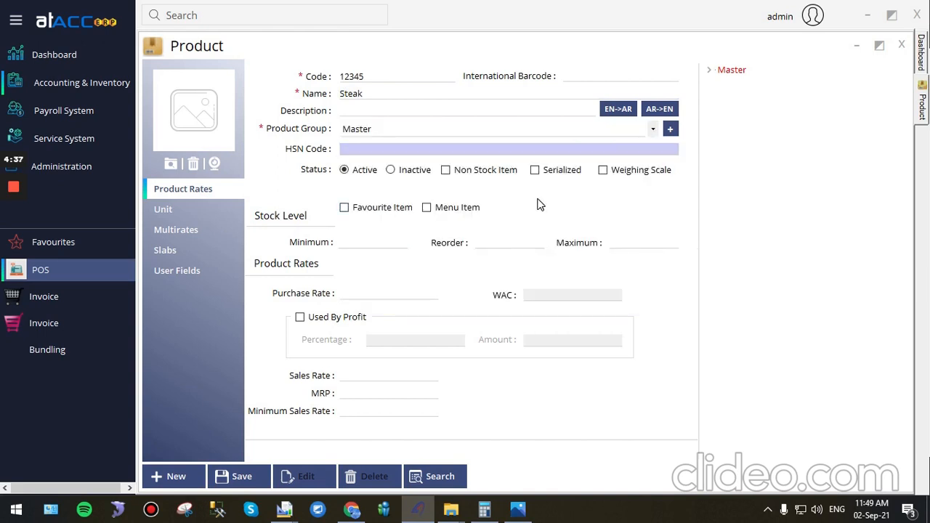
Step: Mark the Steak product as Weighing Scale and Sense Scale, with the weigh scale method Qty Wise
{"action": "left_click", "coordinate": [605, 173]}
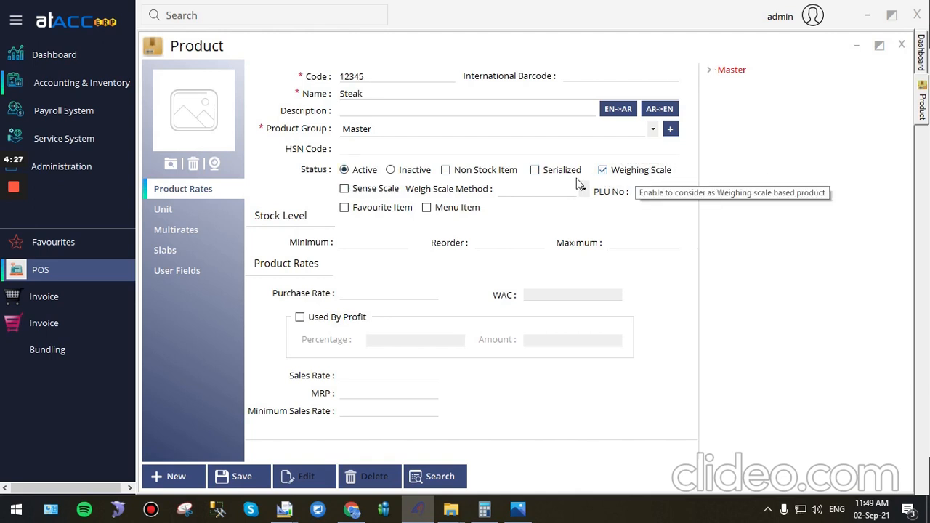
{"action": "left_click", "coordinate": [345, 190]}
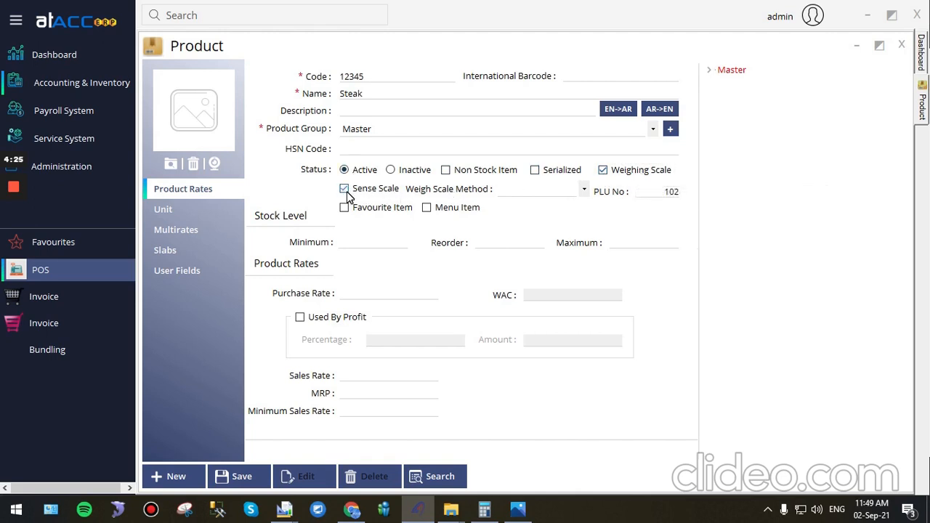
{"action": "left_click", "coordinate": [550, 193]}
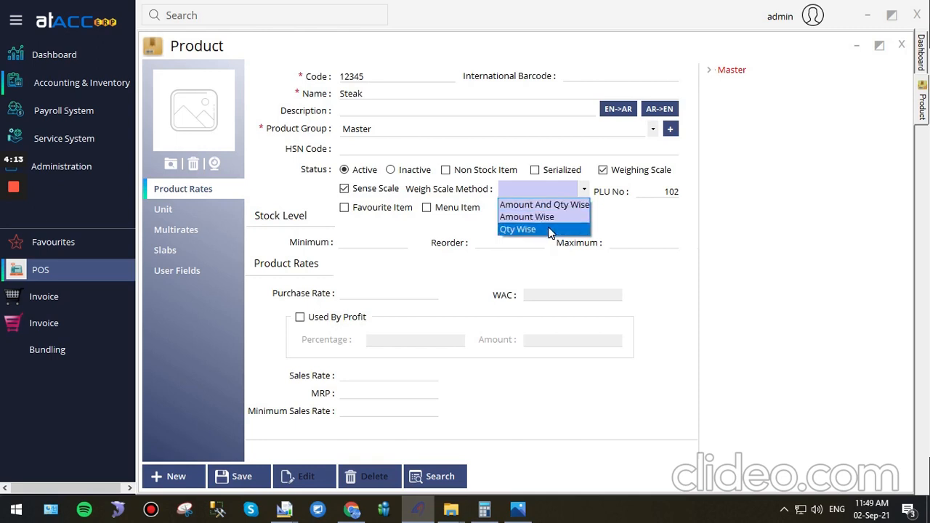
{"action": "left_click", "coordinate": [549, 230]}
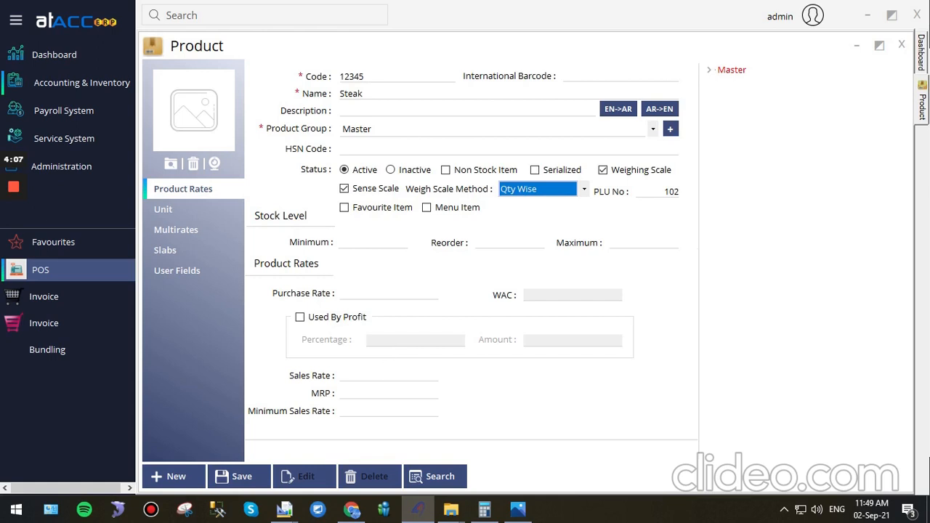
Step: Set the Steak product's sales rate to 4 and save the product
{"action": "left_click", "coordinate": [393, 375]}
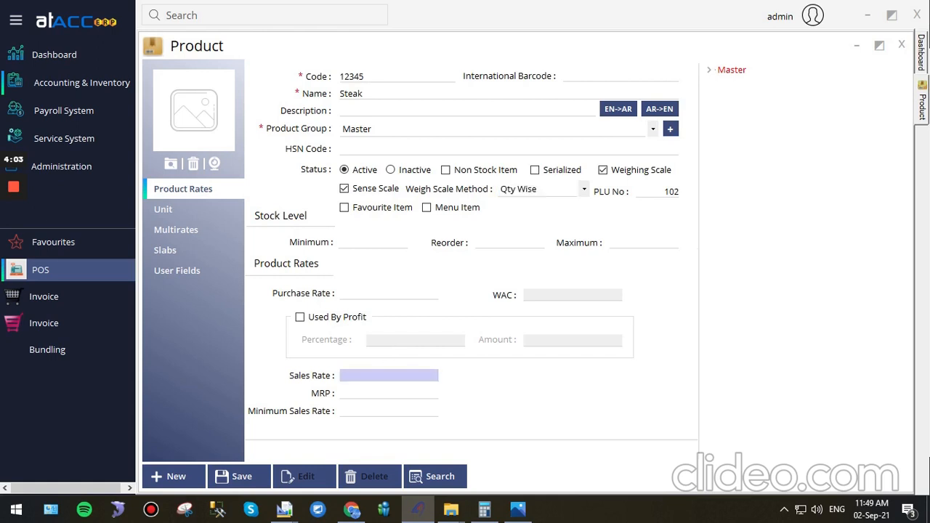
{"action": "type", "text": "4"}
{"action": "left_click", "coordinate": [239, 475]}
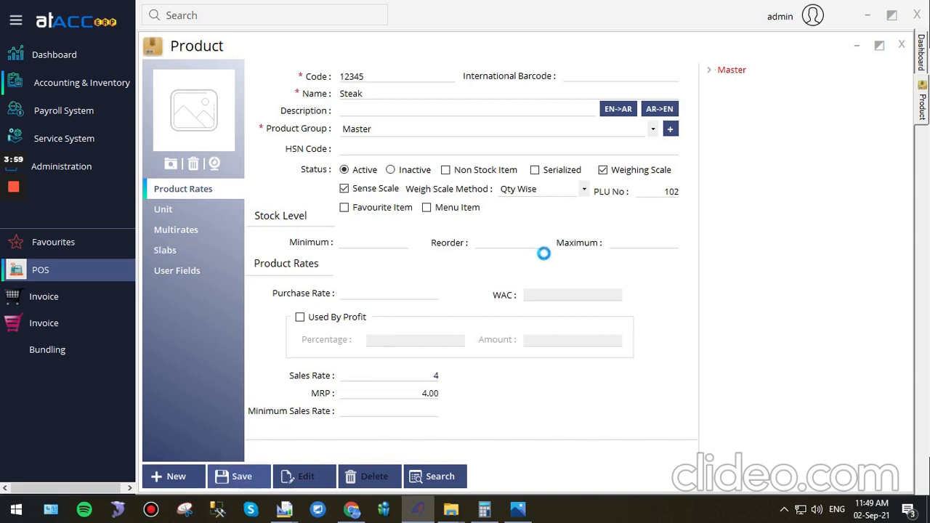
{"action": "left_click", "coordinate": [514, 304]}
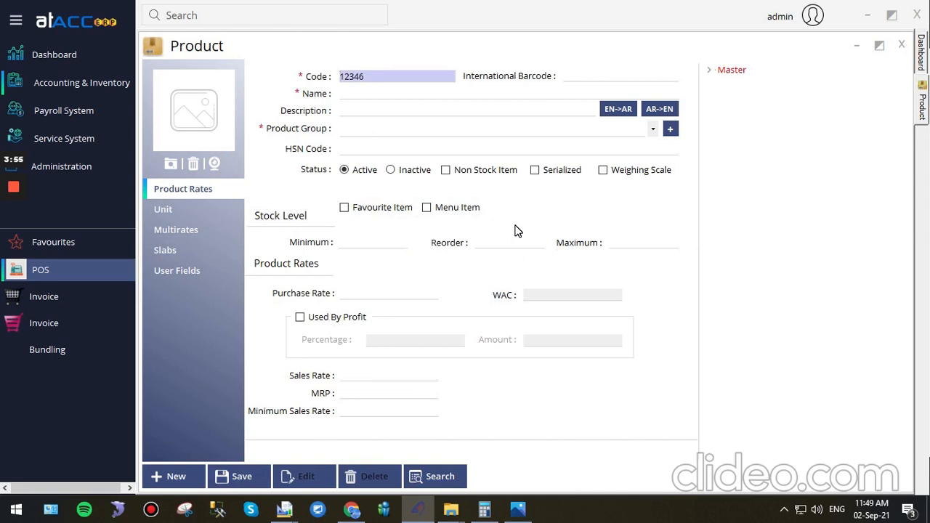
Step: Open the weighing scale settings in the POS, passing the admin verification with the username and password
{"action": "left_click", "coordinate": [87, 268]}
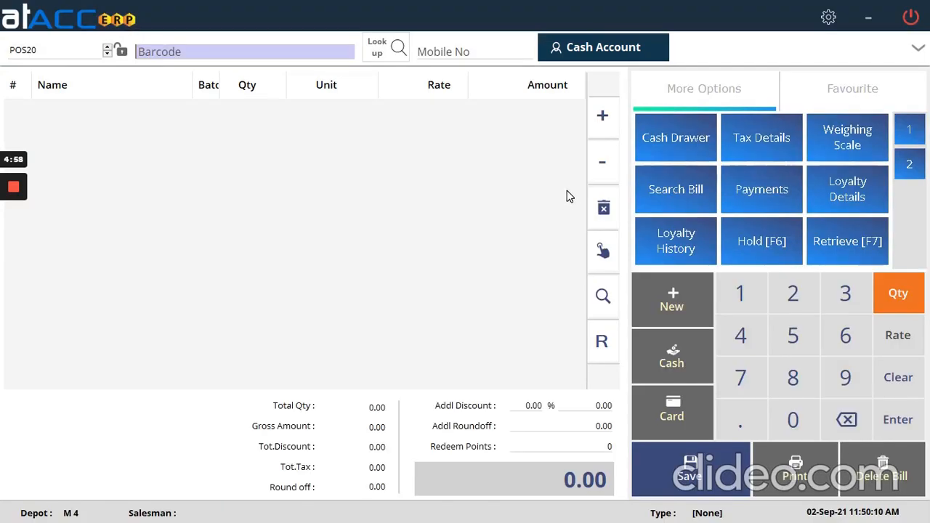
{"action": "left_click", "coordinate": [850, 145]}
{"action": "type", "text": "*****"}
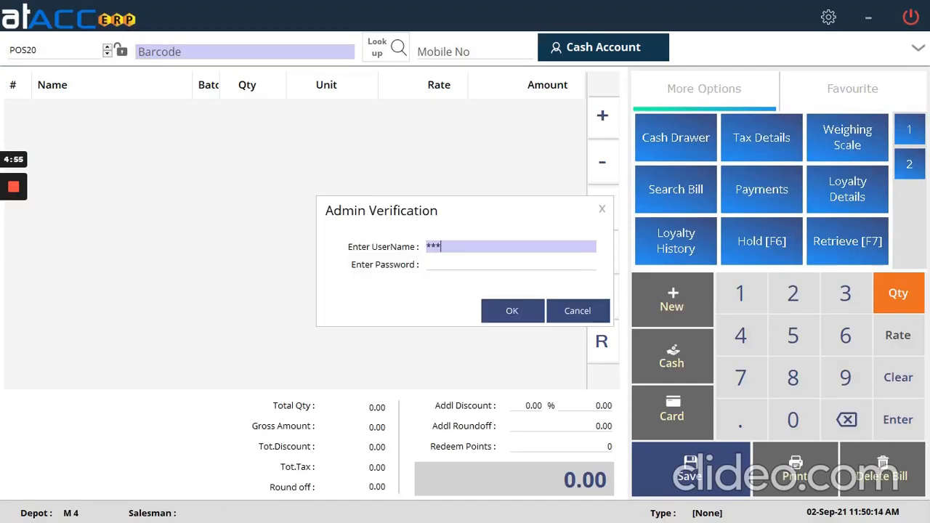
{"action": "key", "text": "Tab"}
{"action": "type", "text": "*****"}
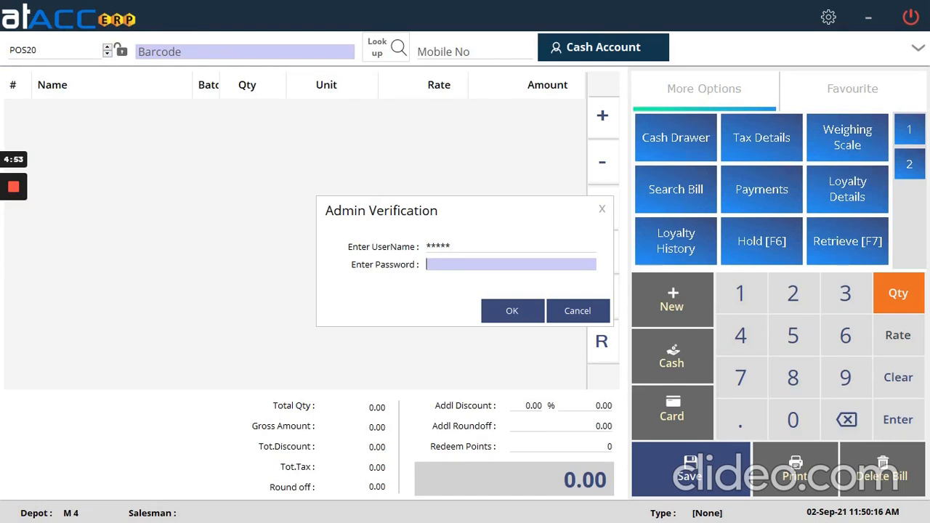
{"action": "key", "text": "Return"}
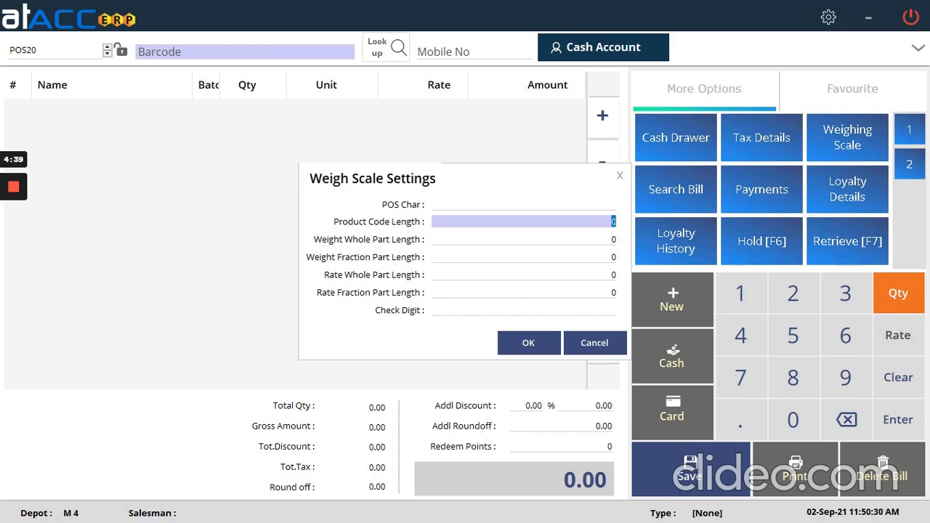
Step: Set the weigh scale POS Char to 20 and the product code length to 5
{"action": "left_click", "coordinate": [523, 205]}
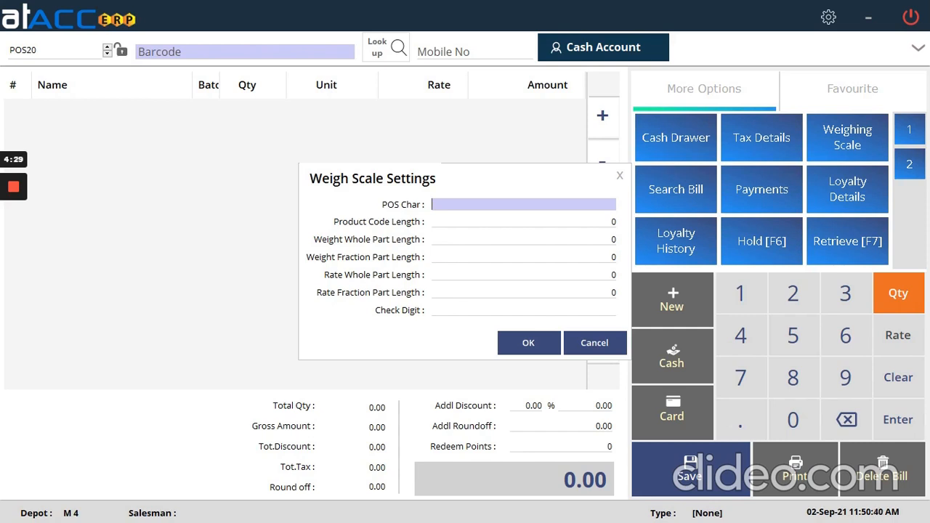
{"action": "type", "text": "20"}
{"action": "key", "text": "Tab"}
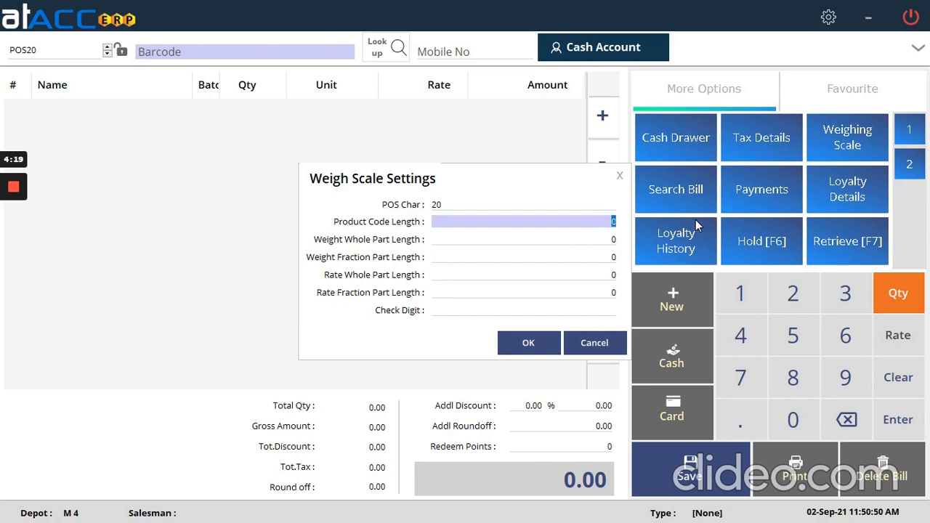
{"action": "type", "text": "5"}
{"action": "key", "text": "Tab"}
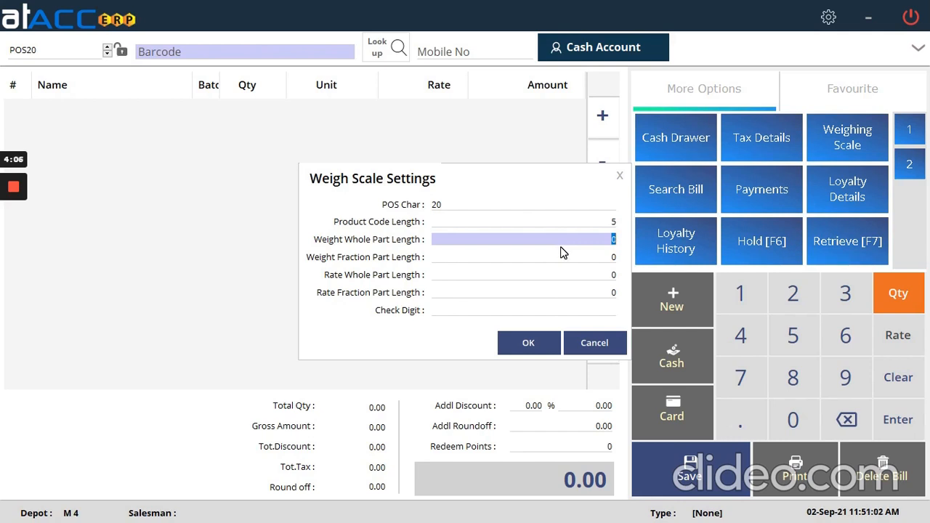
Step: Set the weight whole part length to 2, weight fraction part length to 3 and check digit to 1, and apply the weigh scale settings
{"action": "type", "text": "2"}
{"action": "key", "text": "Tab"}
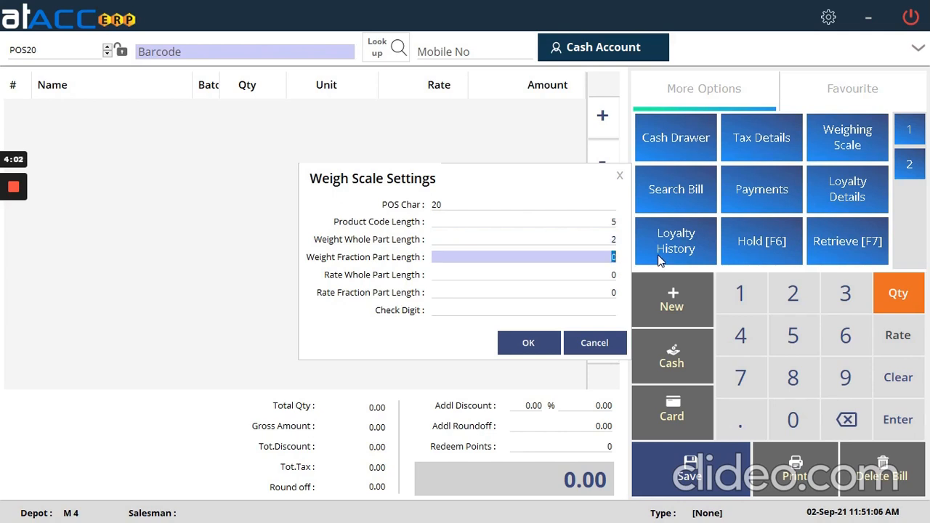
{"action": "type", "text": "3"}
{"action": "key", "text": "Tab"}
{"action": "key", "text": "Tab"}
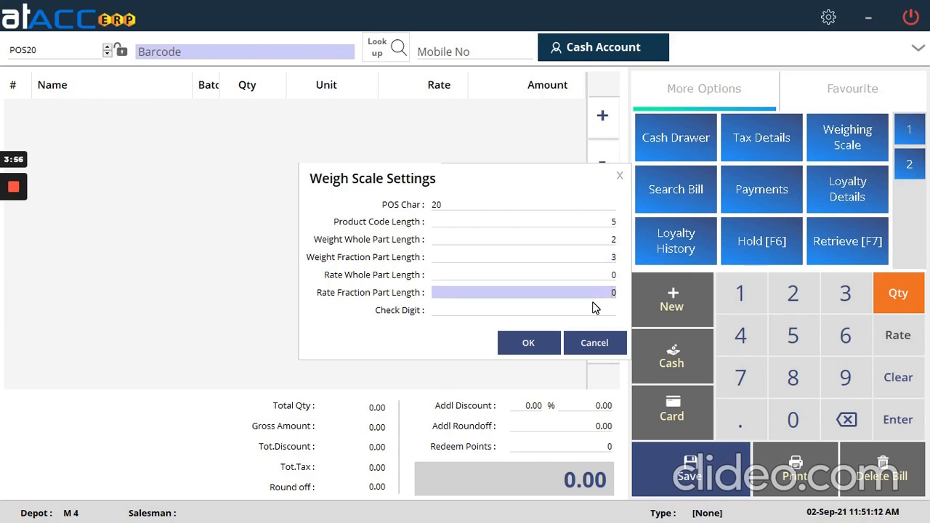
{"action": "key", "text": "Tab"}
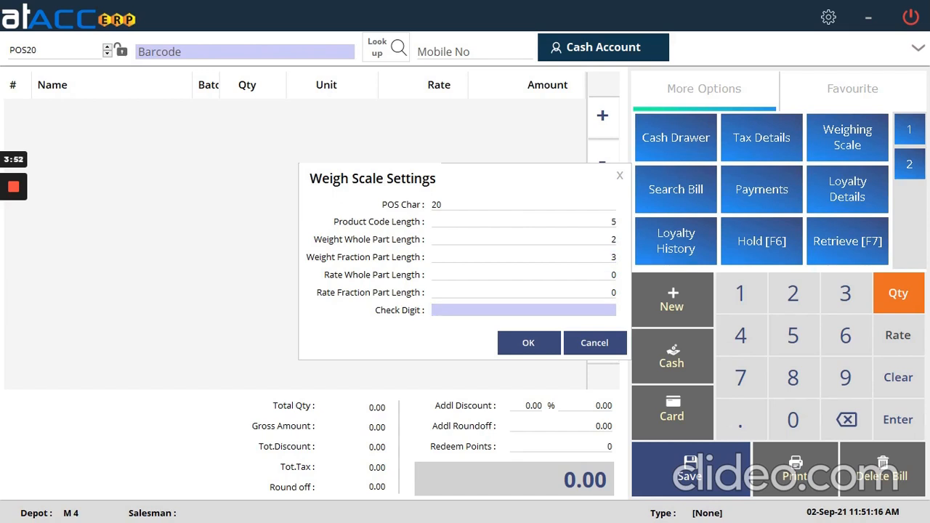
{"action": "type", "text": "1"}
{"action": "left_click", "coordinate": [537, 340]}
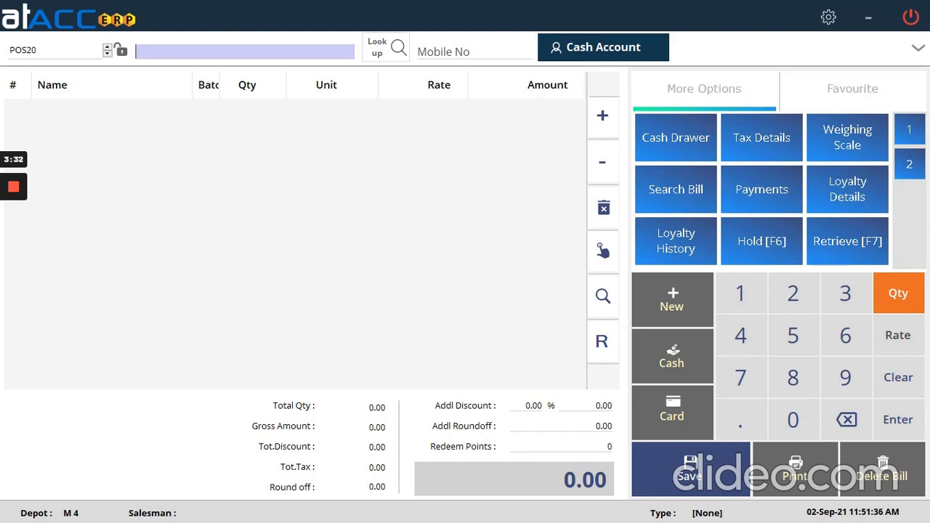
{"action": "type", "text": "201234500"}
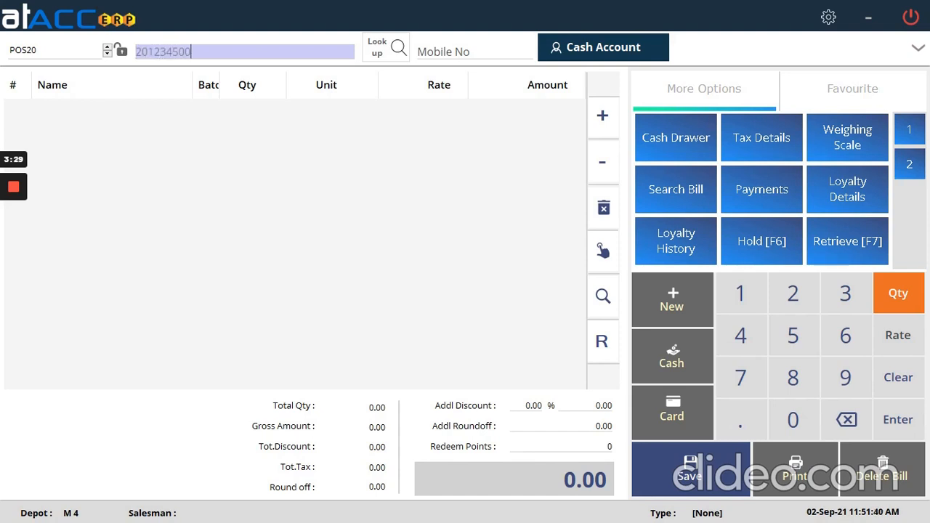
{"action": "type", "text": "5006"}
{"action": "key", "text": "Return"}
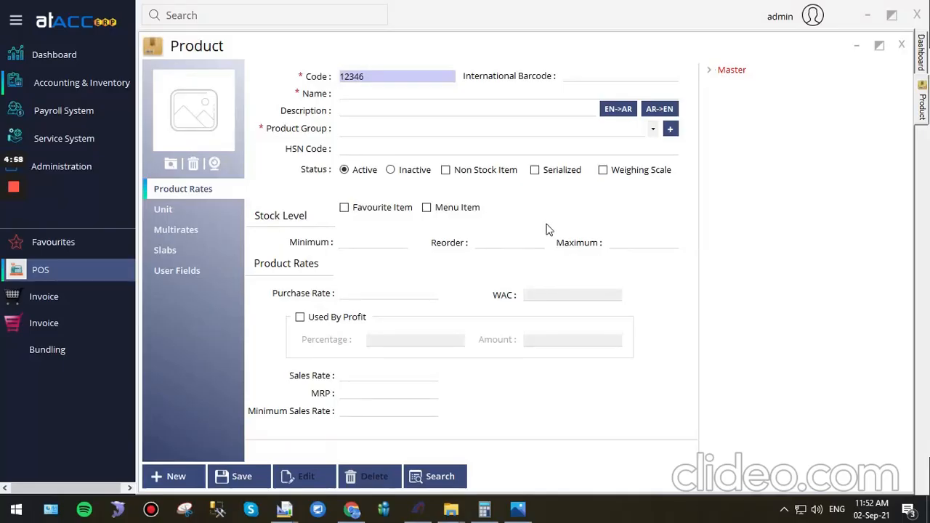
Step: Find the Steak product in the product master, change its weigh scale method to Amount Wise and save it
{"action": "left_click", "coordinate": [452, 476]}
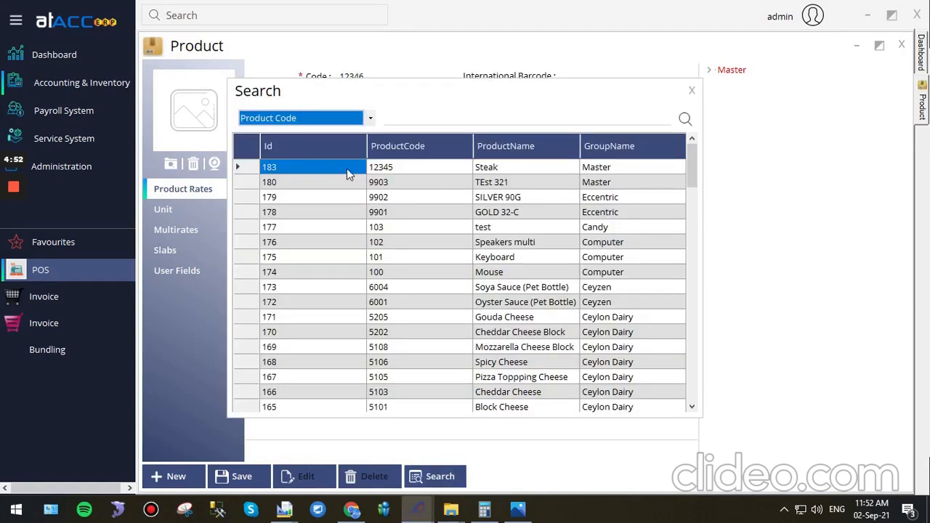
{"action": "double_click", "coordinate": [347, 170]}
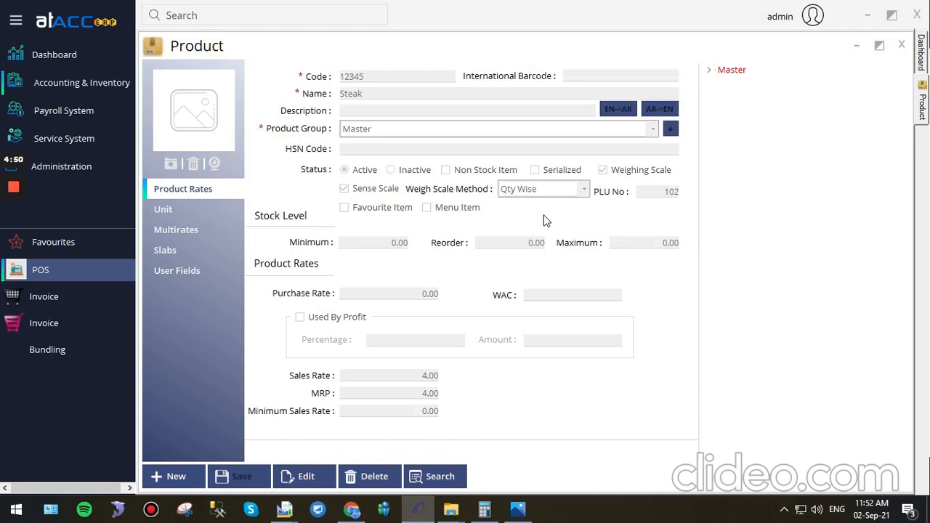
{"action": "left_click", "coordinate": [305, 476]}
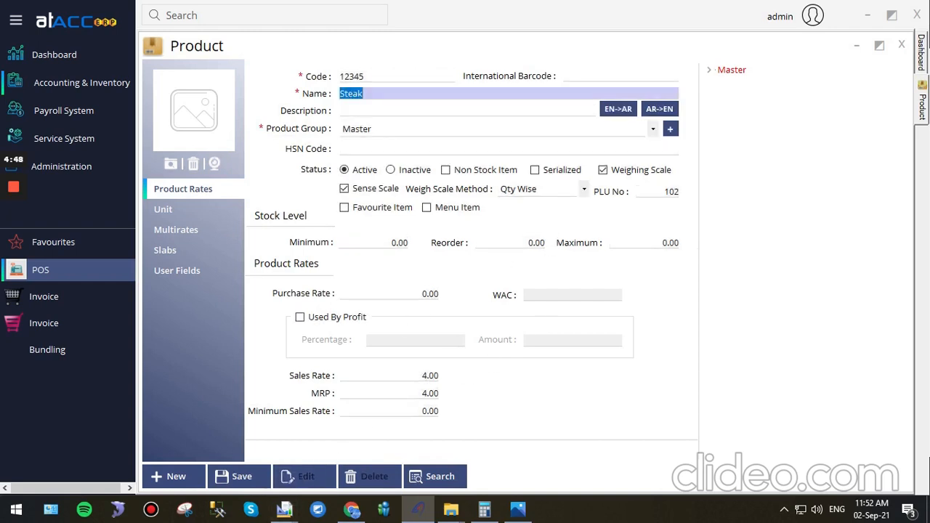
{"action": "left_click", "coordinate": [552, 192]}
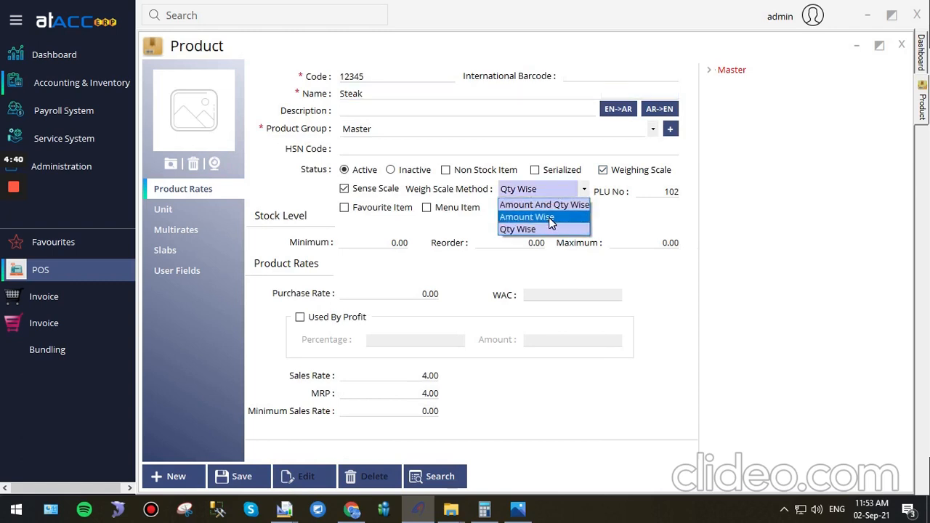
{"action": "left_click", "coordinate": [548, 217]}
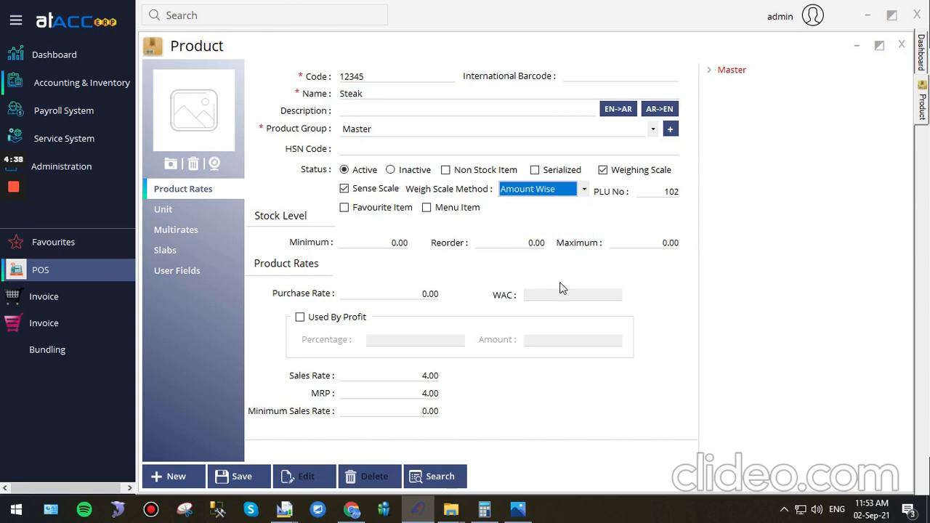
{"action": "left_click", "coordinate": [258, 478]}
{"action": "left_click", "coordinate": [515, 300]}
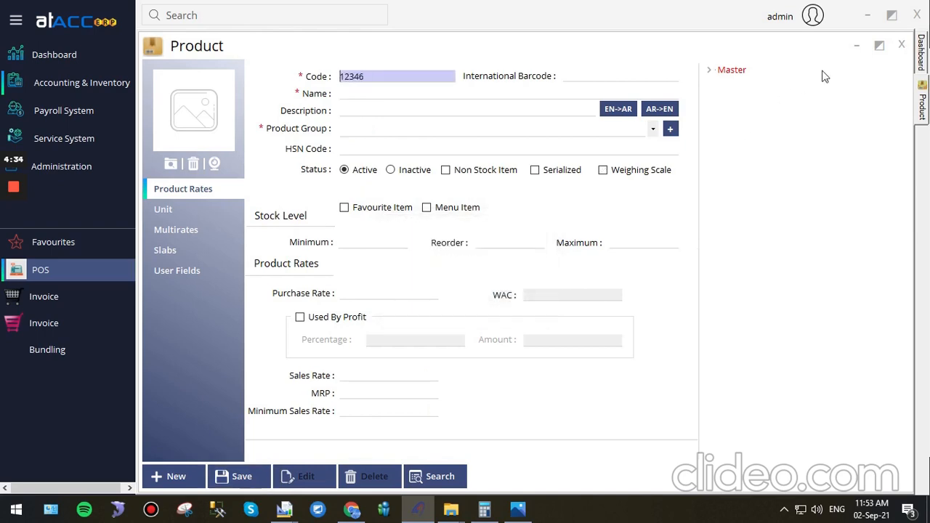
Step: Close the product form and reopen the POS weighing scale settings, entering the admin username and password for verification
{"action": "left_click", "coordinate": [901, 45]}
{"action": "left_click", "coordinate": [81, 276]}
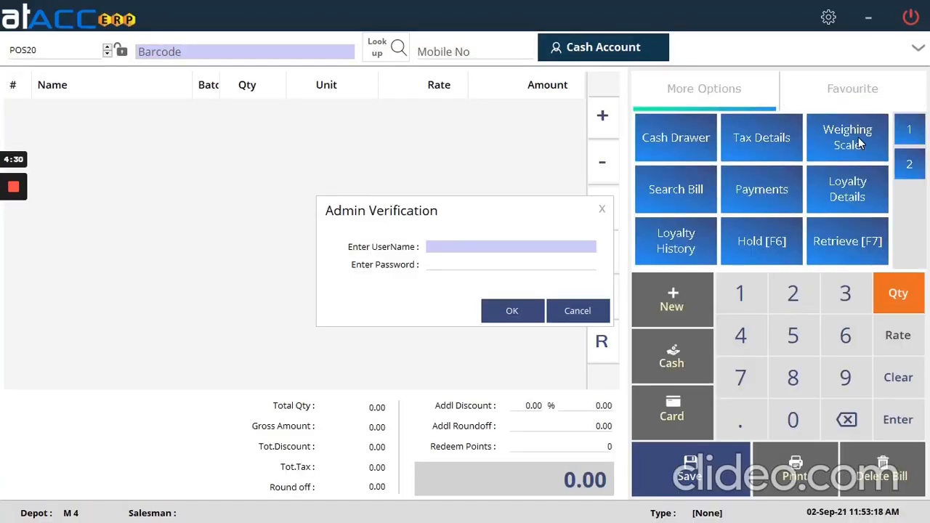
{"action": "type", "text": "admin"}
{"action": "key", "text": "Tab"}
{"action": "type", "text": "1234"}
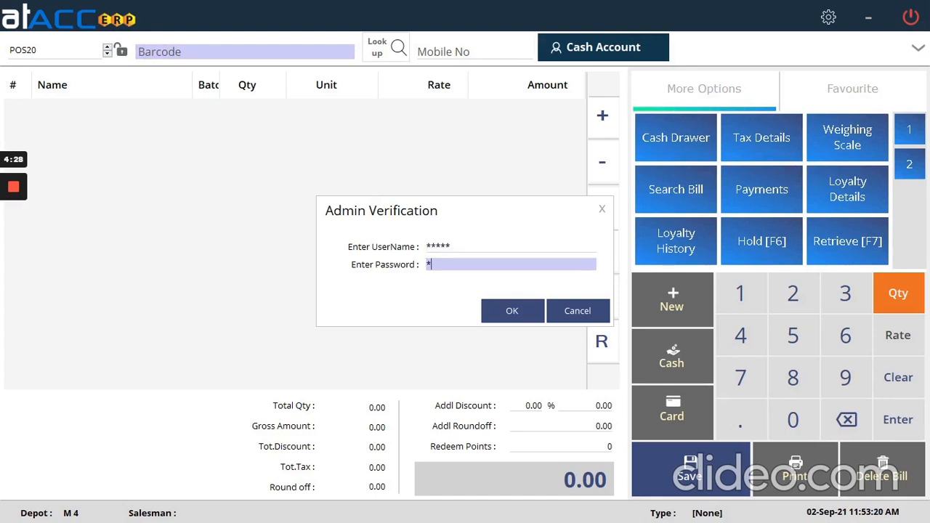
{"action": "key", "text": "Return"}
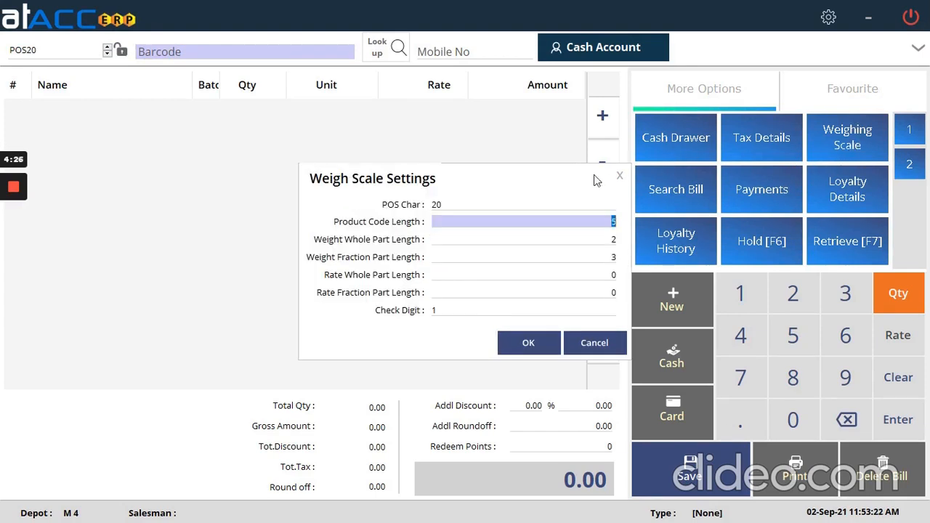
Step: Set both the weight whole part length and the weight fraction part length to 0 in the weigh scale settings
{"action": "key", "text": "Tab"}
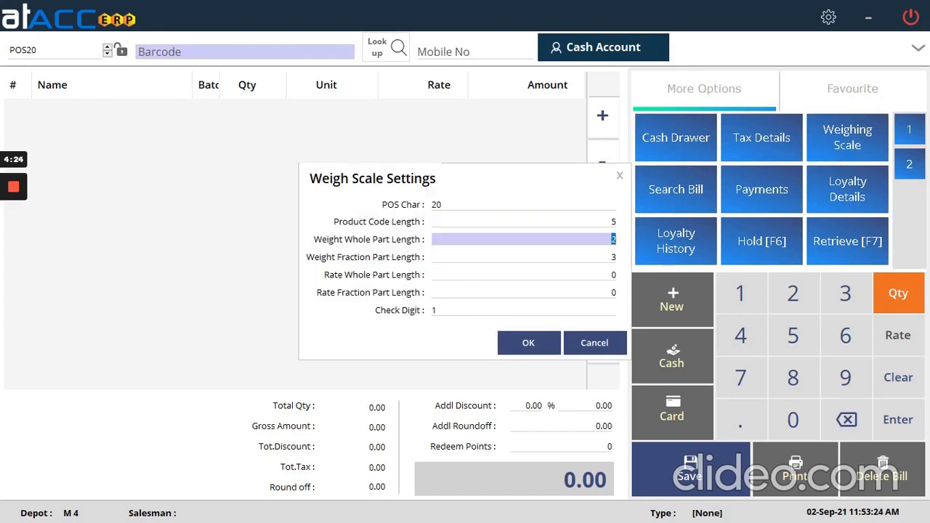
{"action": "key", "text": "BackSpace"}
{"action": "type", "text": "0"}
{"action": "key", "text": "Tab"}
{"action": "type", "text": "0"}
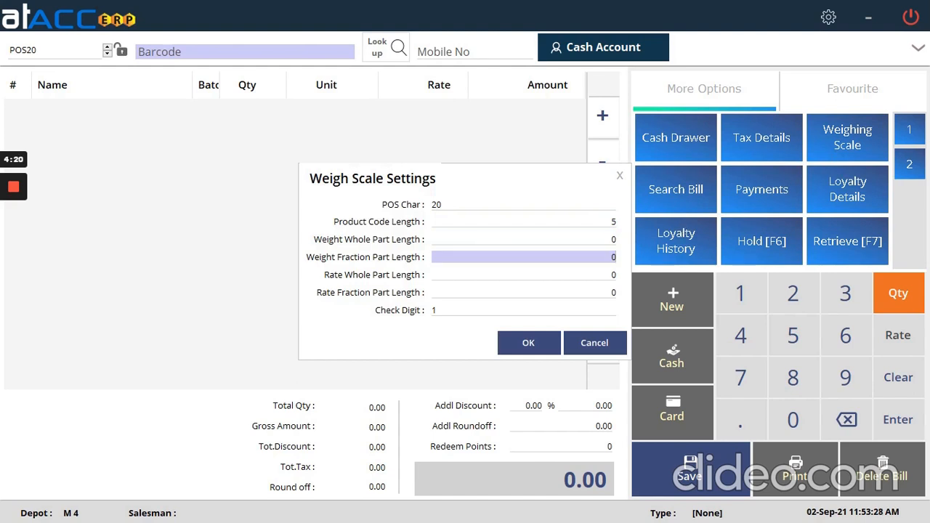
Step: Set the rate whole part length to 3 and the rate fraction part length to 2, and apply the weigh scale settings
{"action": "key", "text": "Tab"}
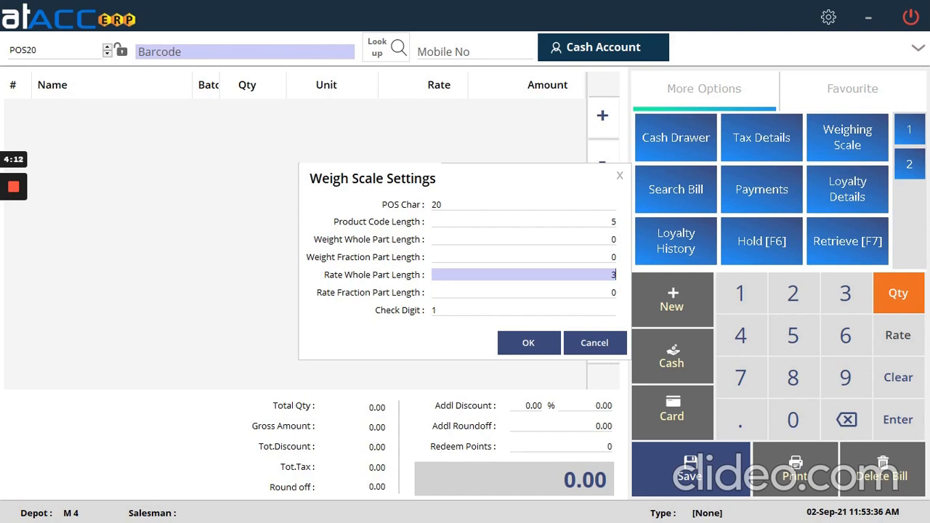
{"action": "key", "text": "Tab"}
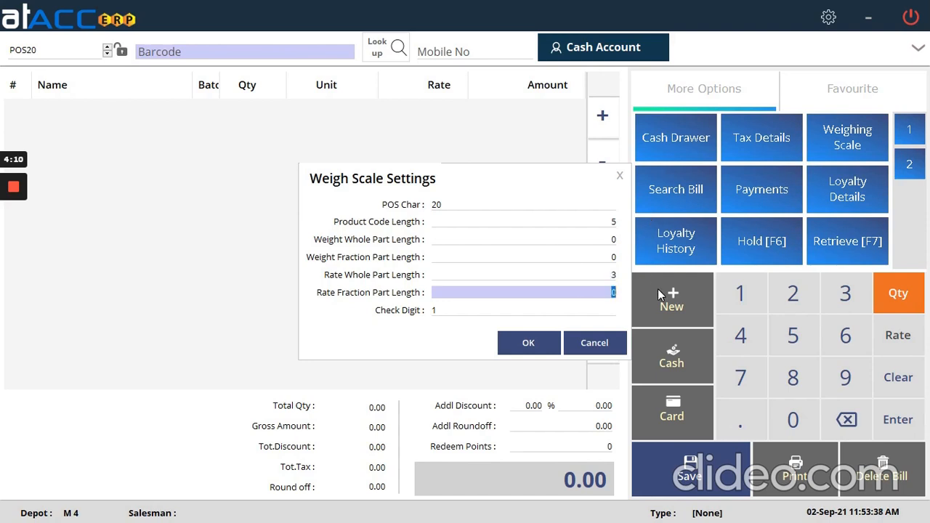
{"action": "type", "text": "2"}
{"action": "left_click", "coordinate": [534, 344]}
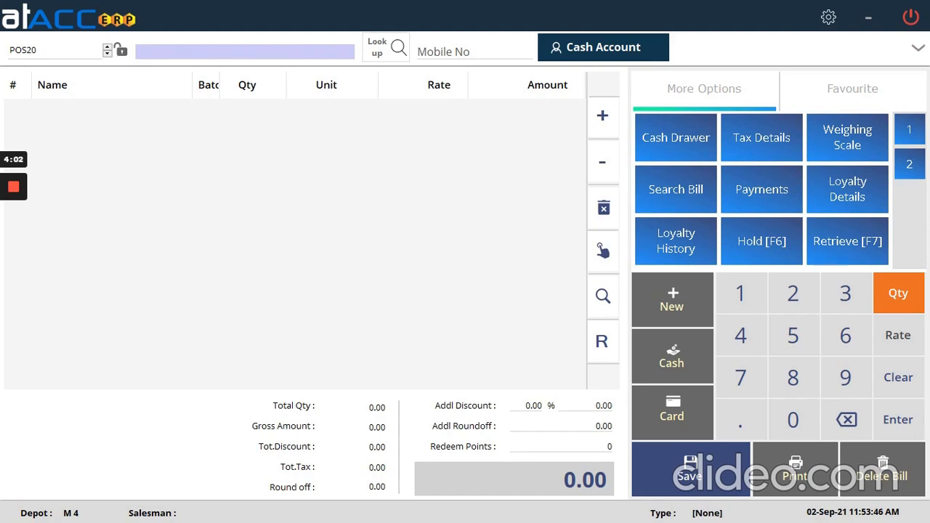
{"action": "type", "text": "2012345002005"}
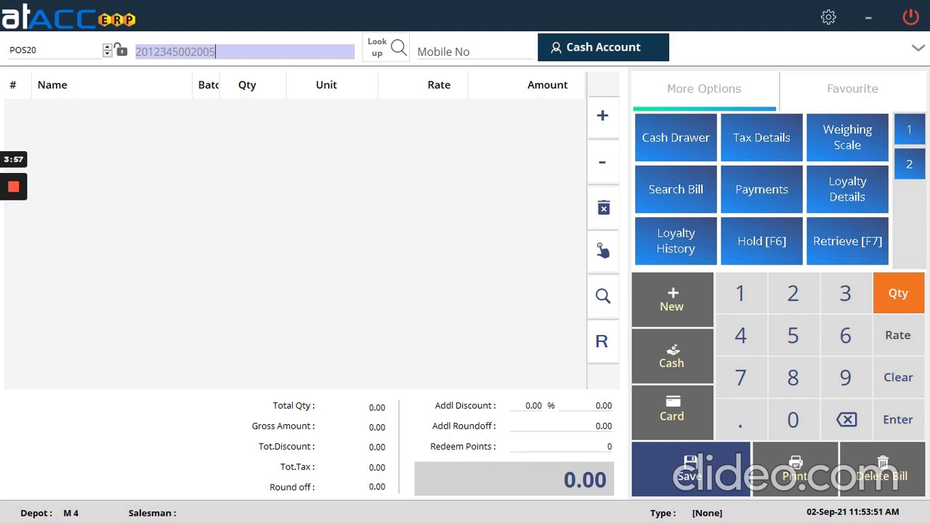
{"action": "key", "text": "Return"}
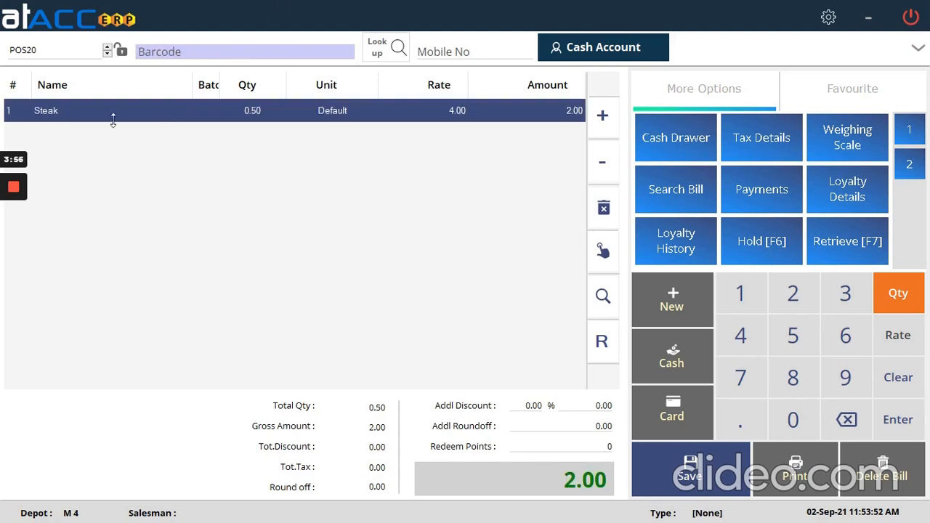